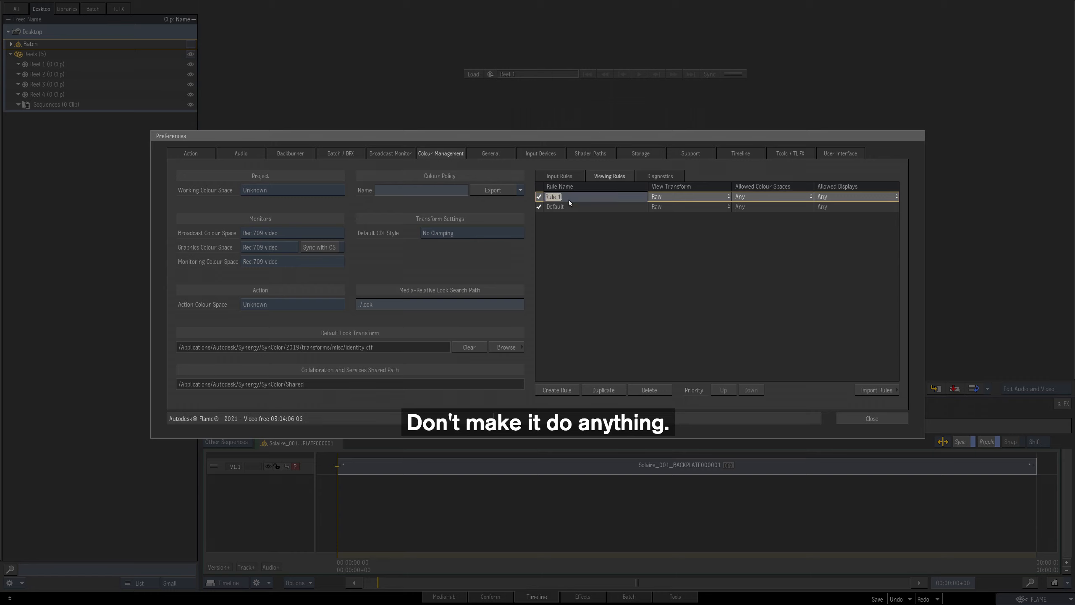
Step: Name the new viewing rule Video and add a second rule with the ACES 1.0 SDR-video view transform, allowing Any Scene-linear or Log colour spaces
text(Video)
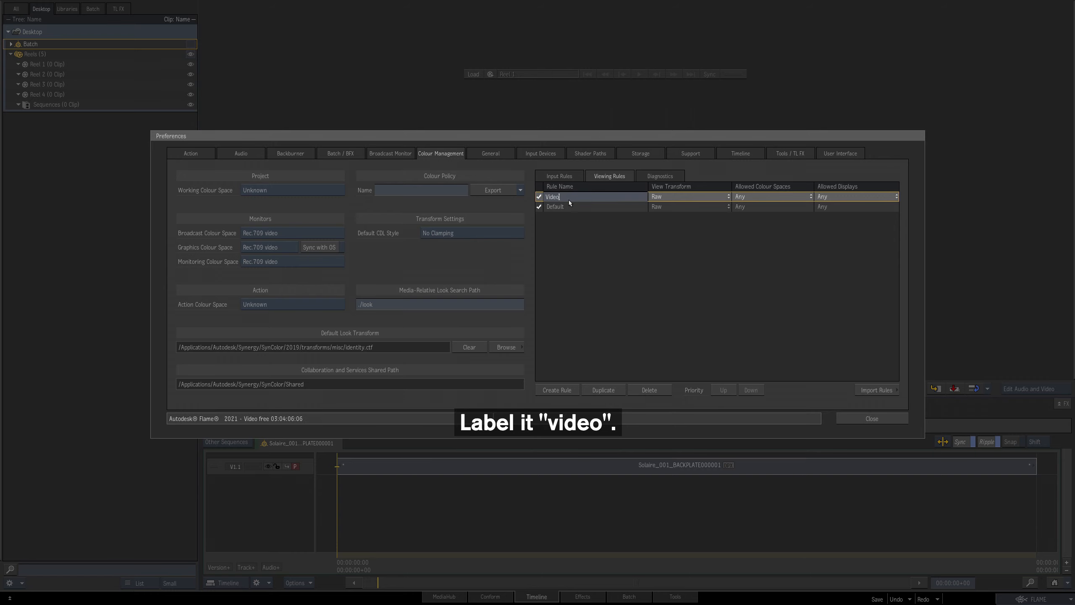
click(569, 389)
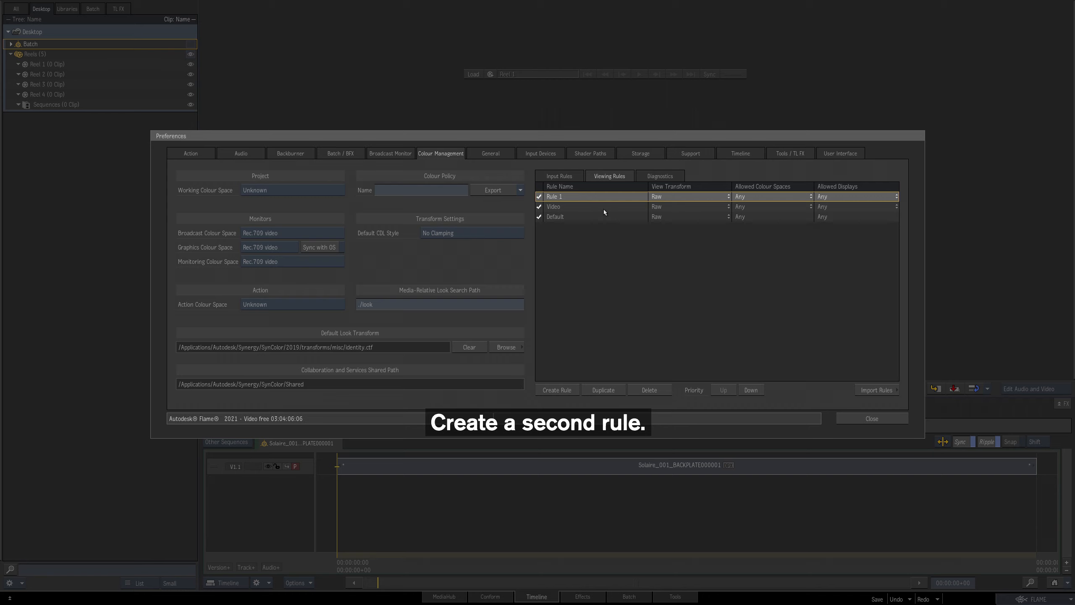
click(728, 199)
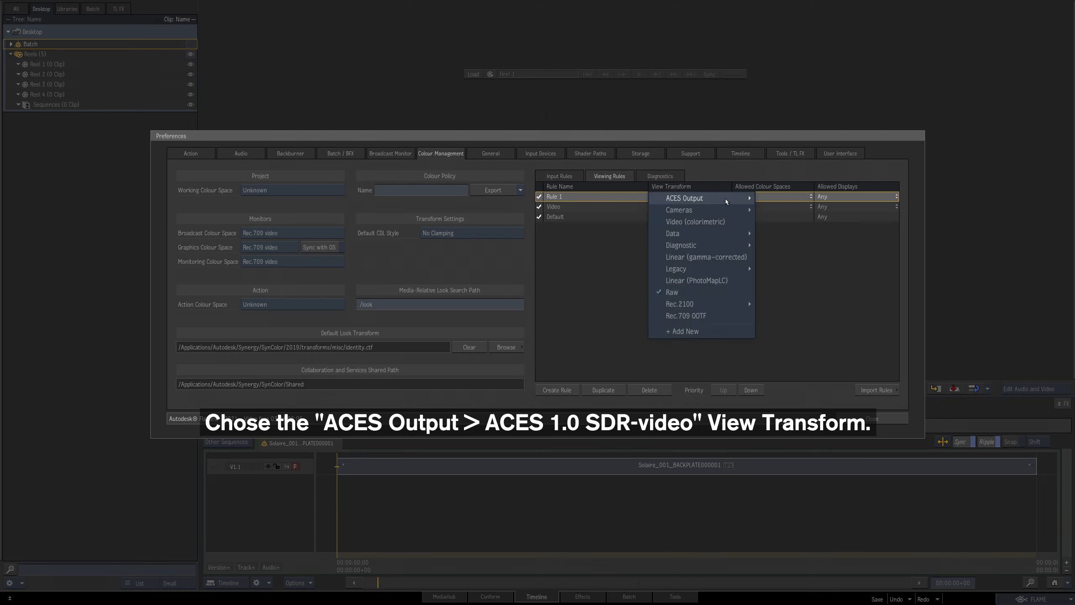
mouse_move(726, 199)
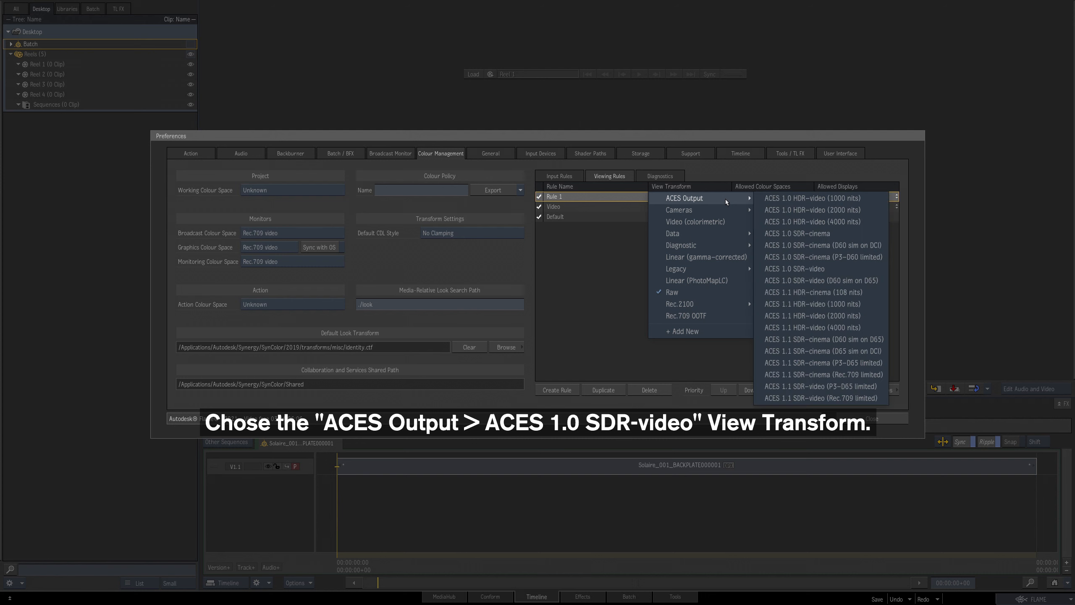
click(814, 269)
click(810, 197)
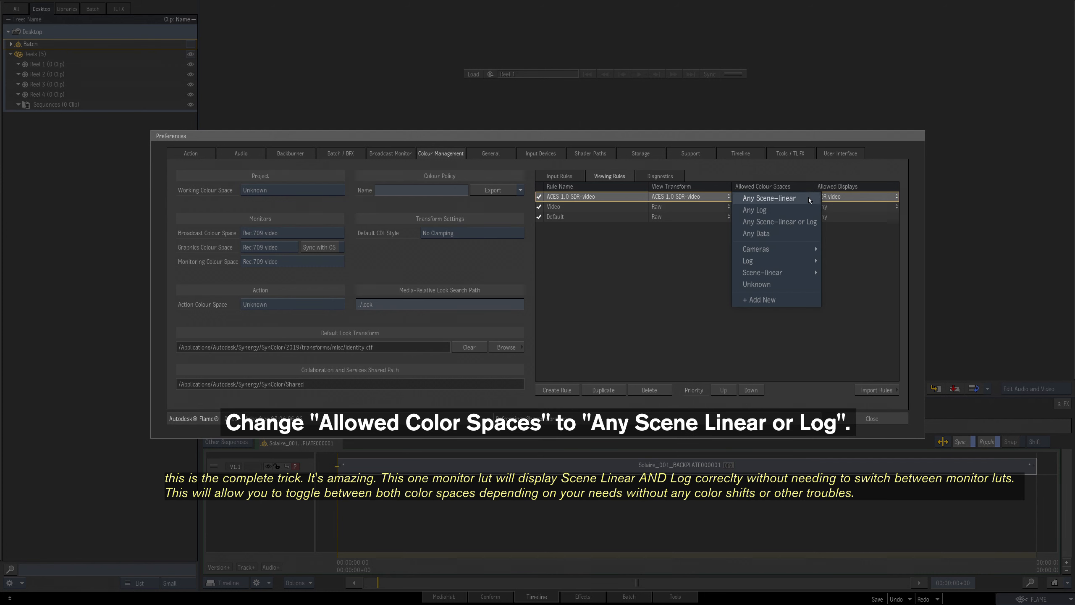
click(817, 225)
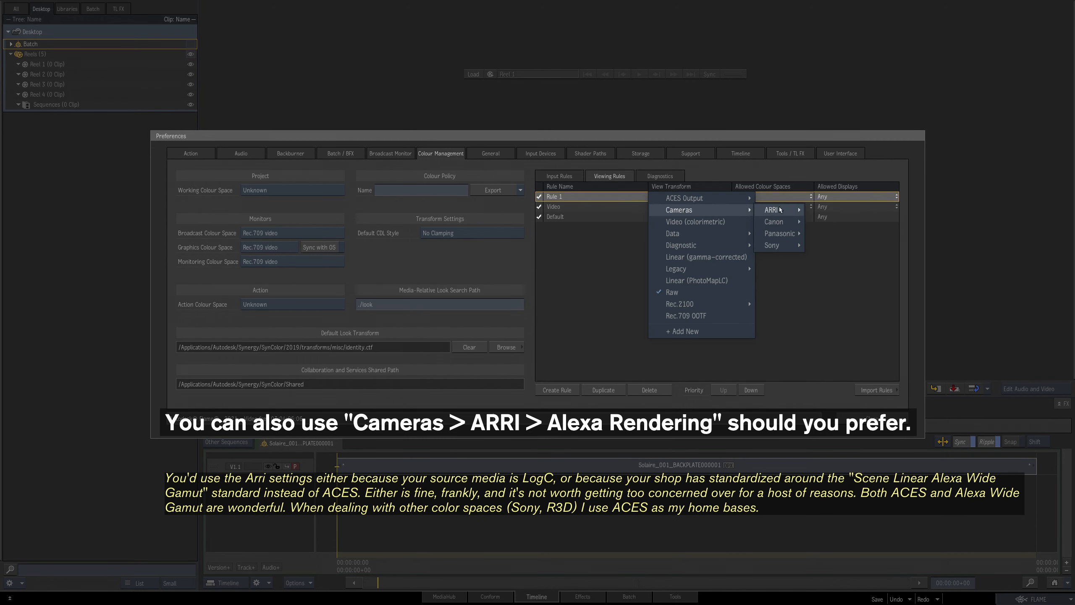
Step: Try the ARRI Alexa rendering view transform on the new viewing rule, with allowed colour spaces set to Any Scene-linear or Log
mouse_move(771, 210)
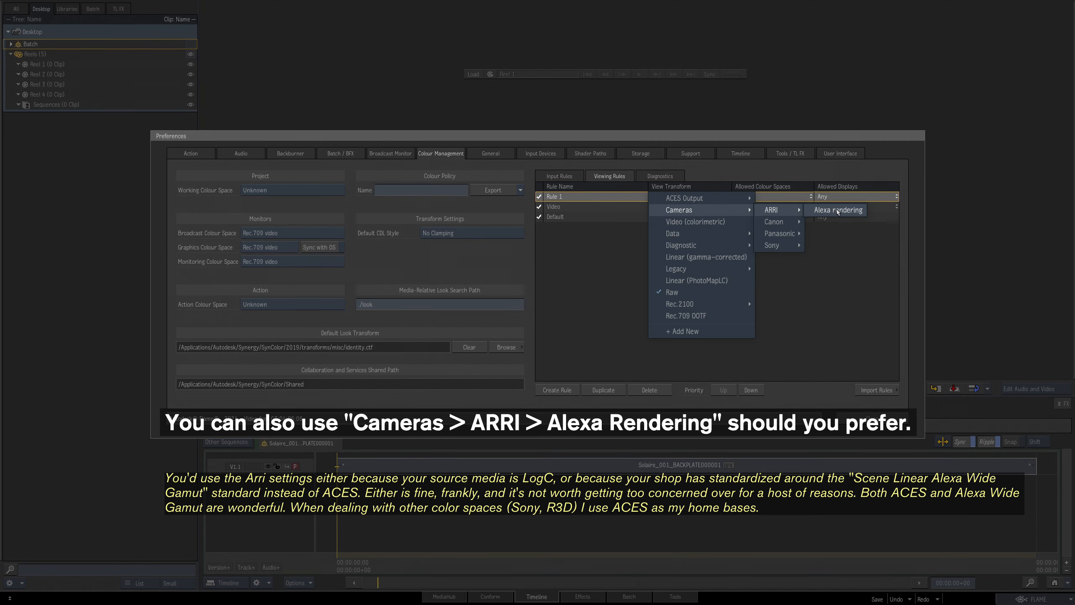
click(837, 211)
click(811, 197)
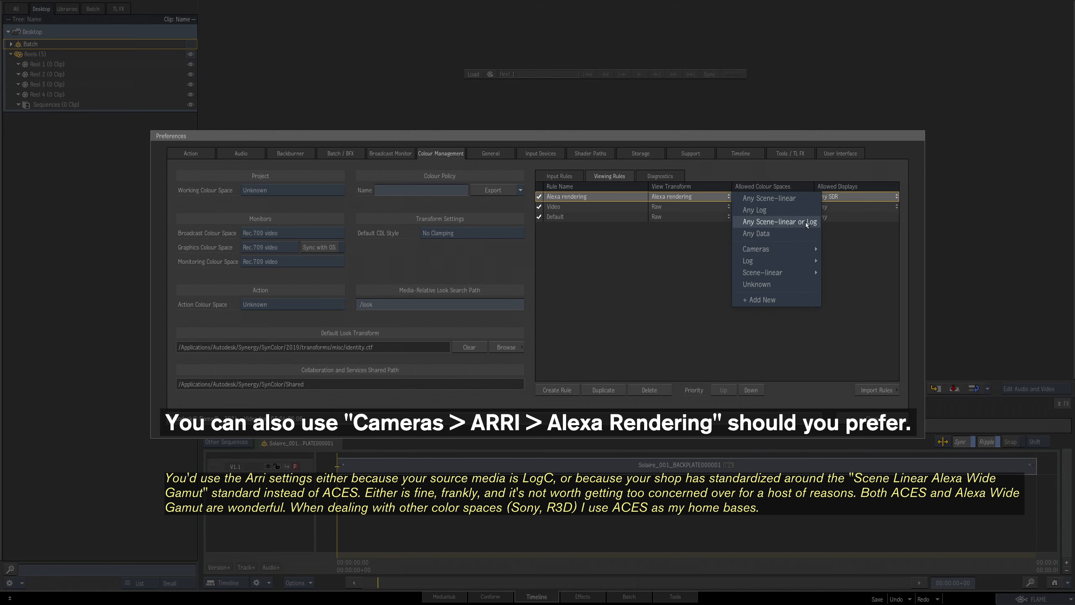
click(806, 223)
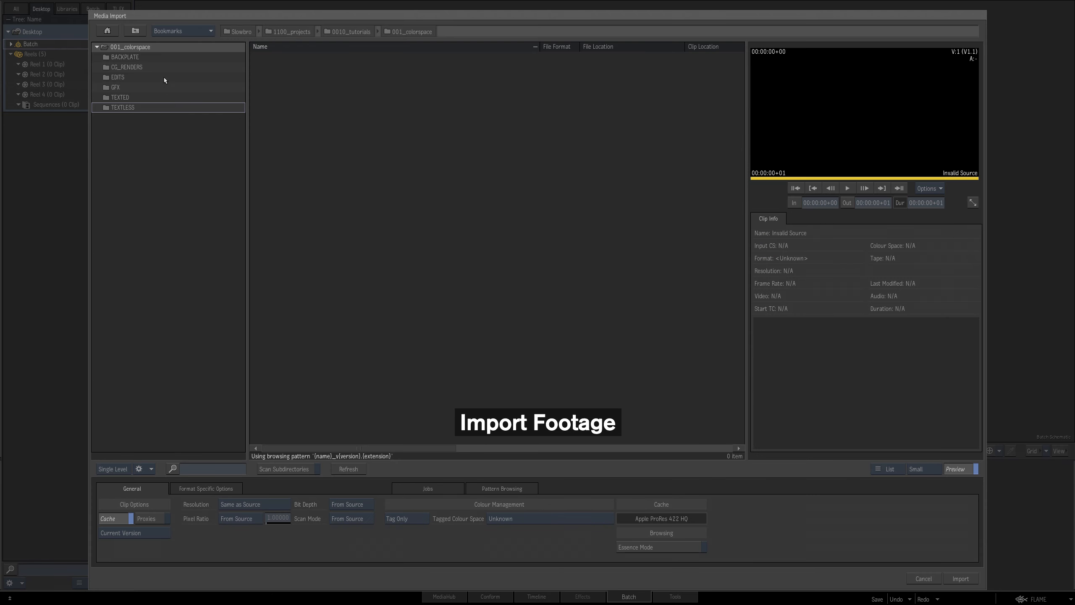
Step: Import the Solaire_001_BACKPLATE clip from the BACKPLATE/GREENHOUSE folder, tagged as LogC (v3-EI800) / AlexaWideGamut
double_click(173, 57)
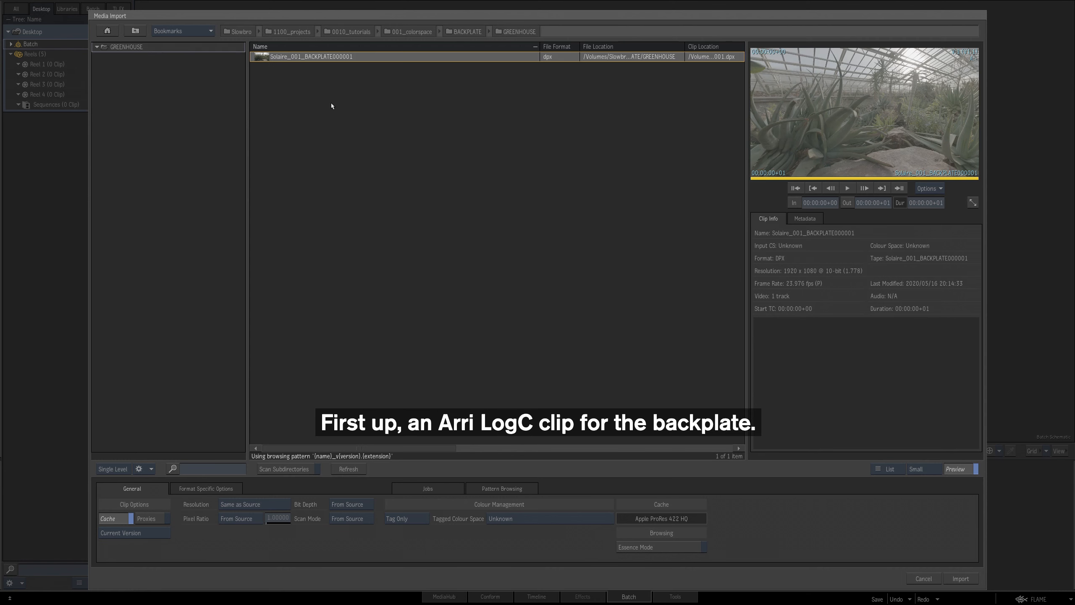
click(530, 525)
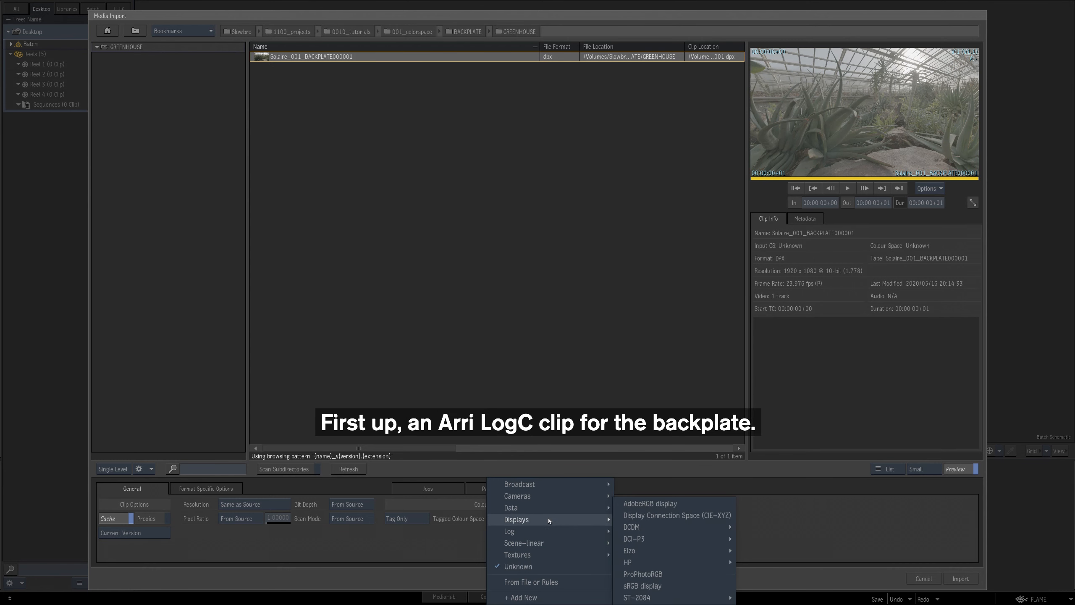
mouse_move(573, 496)
mouse_move(648, 498)
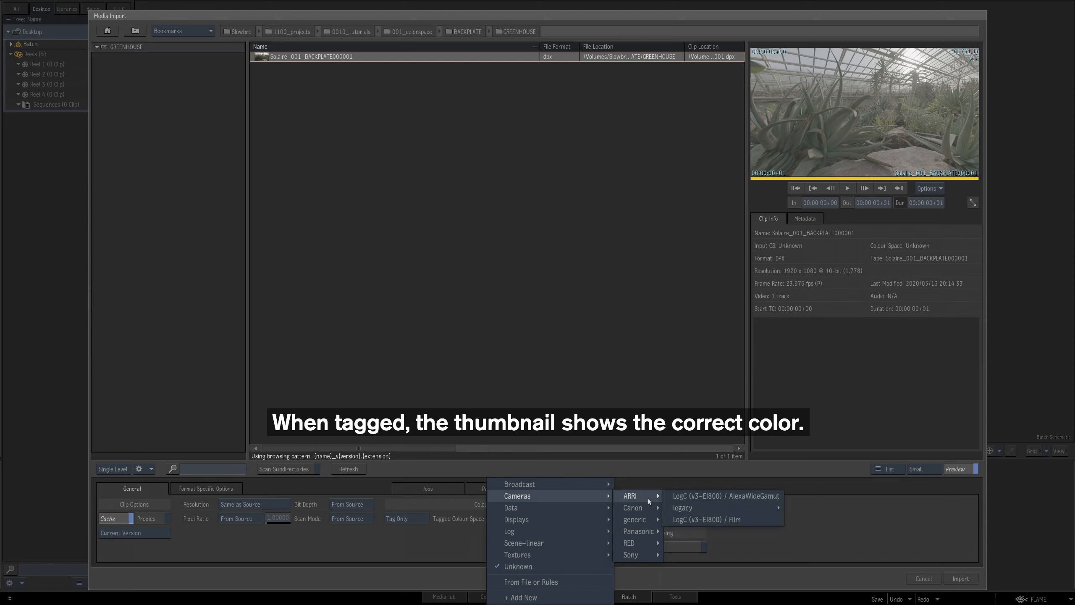
click(693, 496)
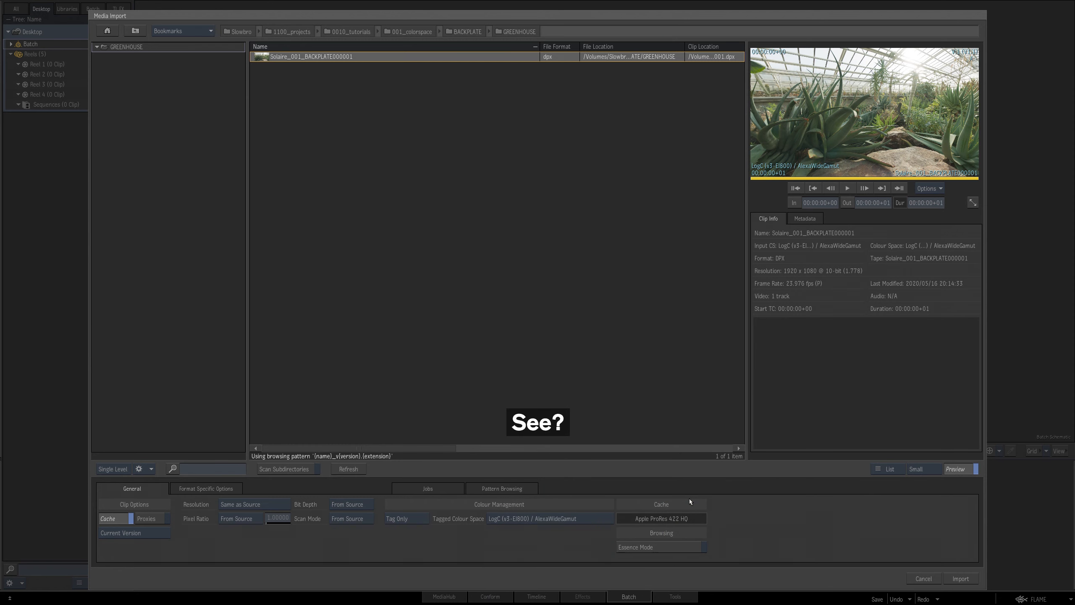
click(965, 584)
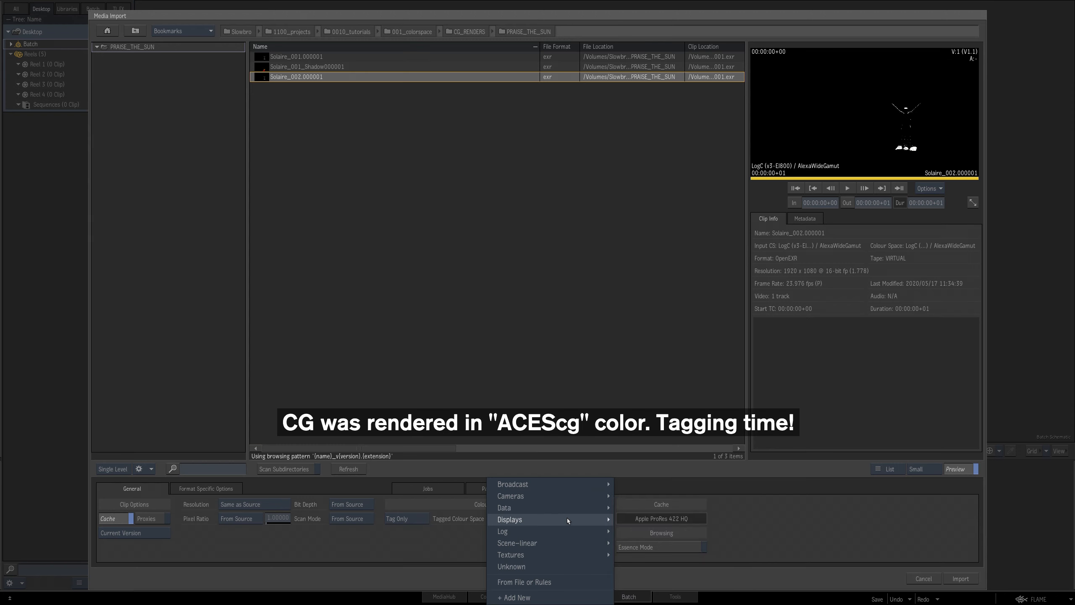
Step: Tag the Solaire_002 CG render as ACEScg, import it and place it below the backplate in the batch schematic
mouse_move(583, 546)
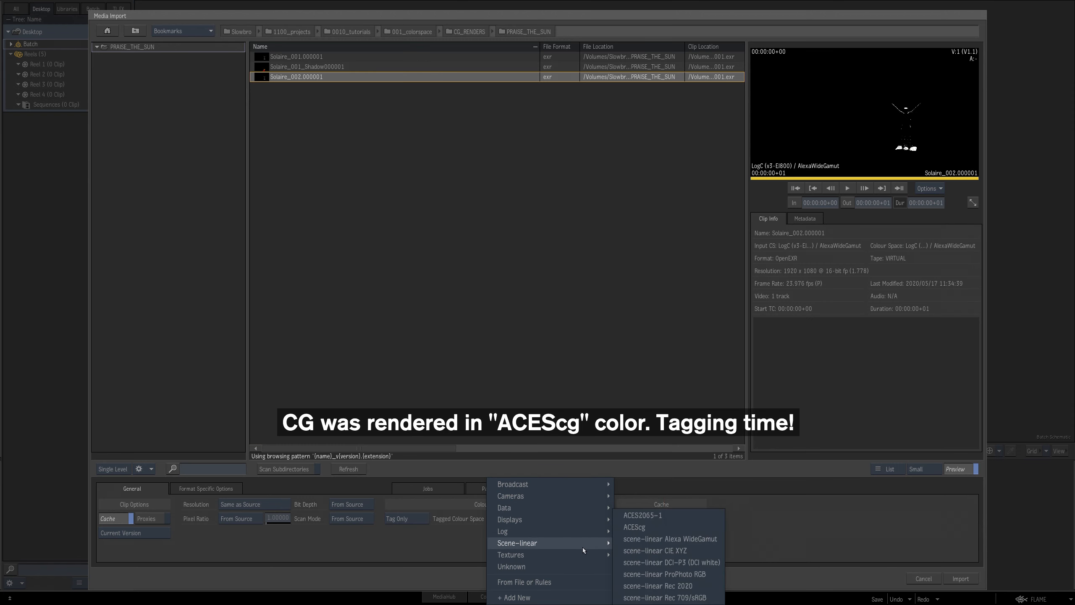
click(653, 528)
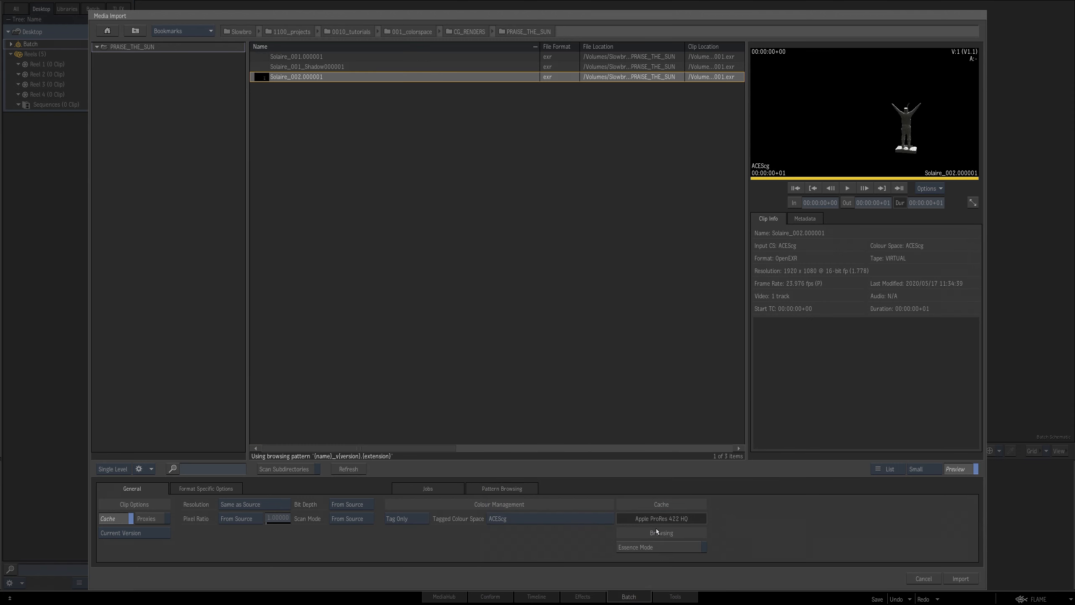
click(961, 579)
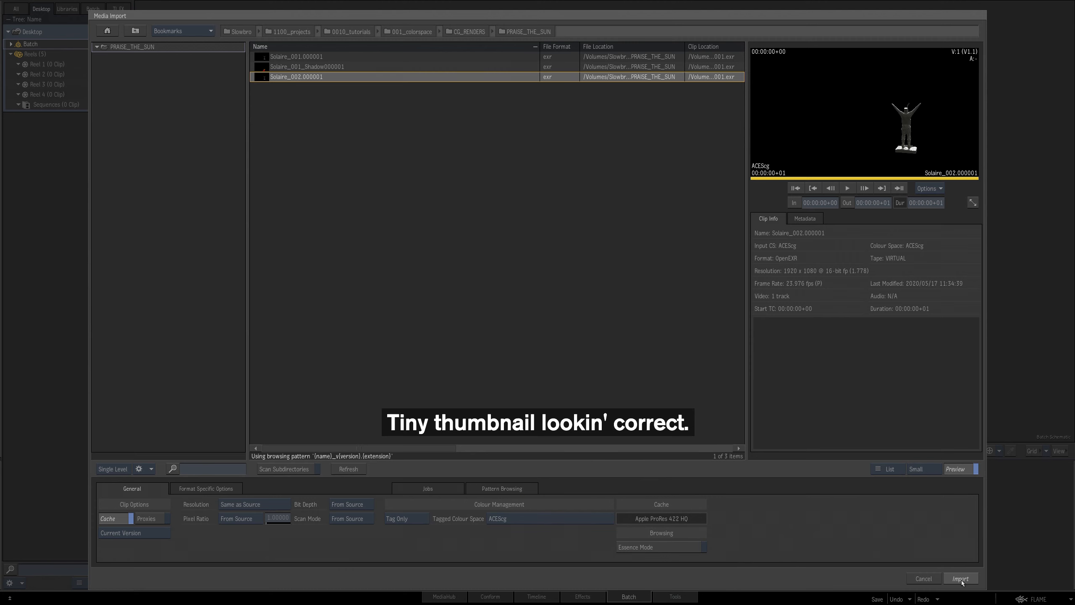
click(355, 242)
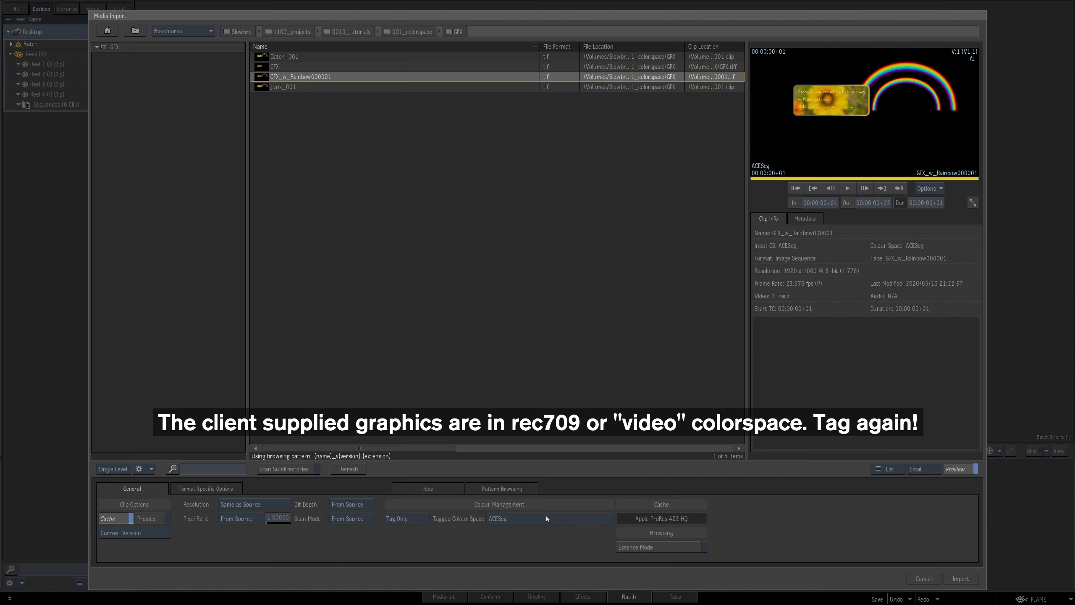
Step: Import the GFX_w_Rainbow graphics from the GFX folder, tagged as Rec.709 video
click(546, 516)
mouse_move(571, 484)
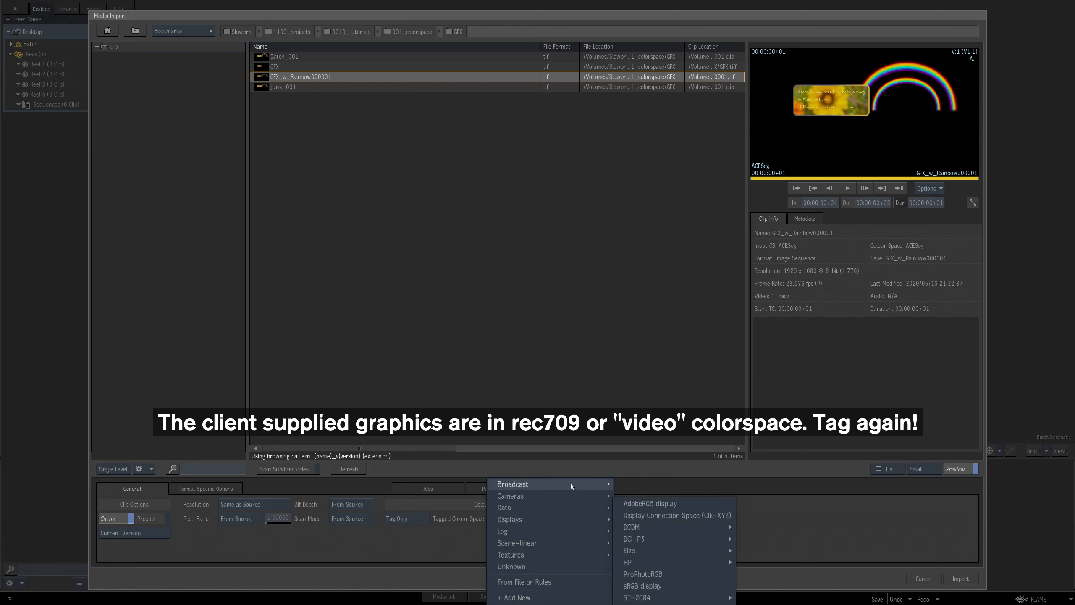
click(663, 531)
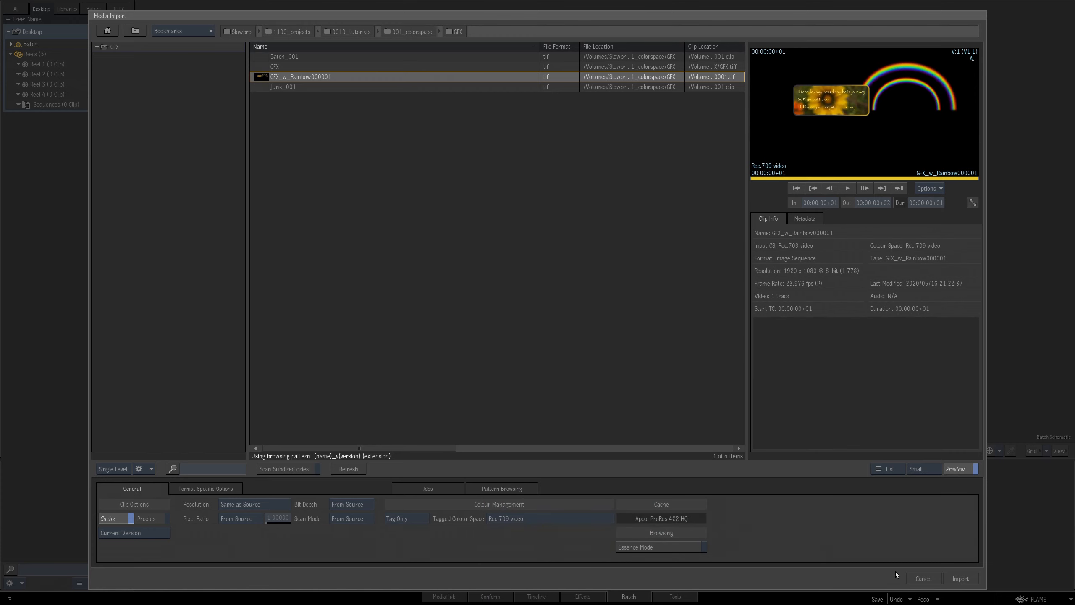
click(962, 578)
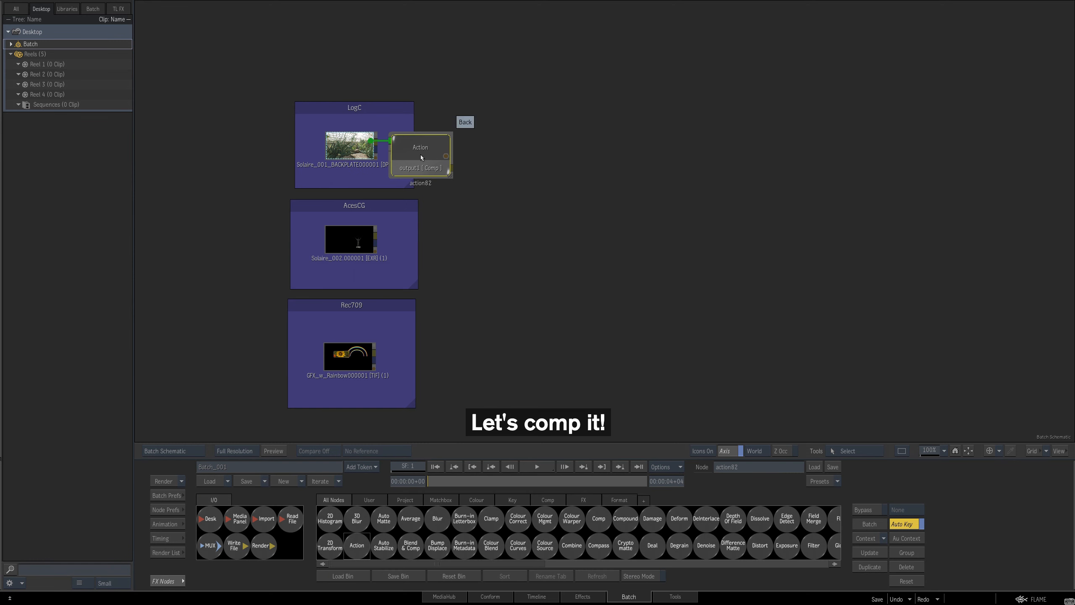
Step: Composite the backplate, CG render and graphics in an Action node and compare the Log and scene-linear viewing contexts
drag(421, 158, 438, 158)
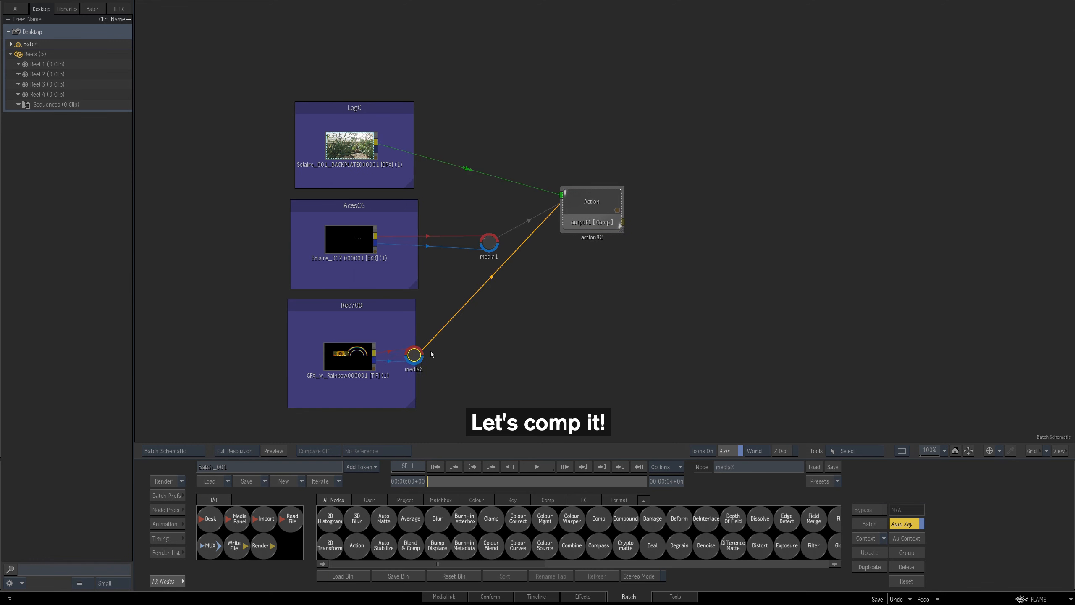
drag(416, 356, 478, 355)
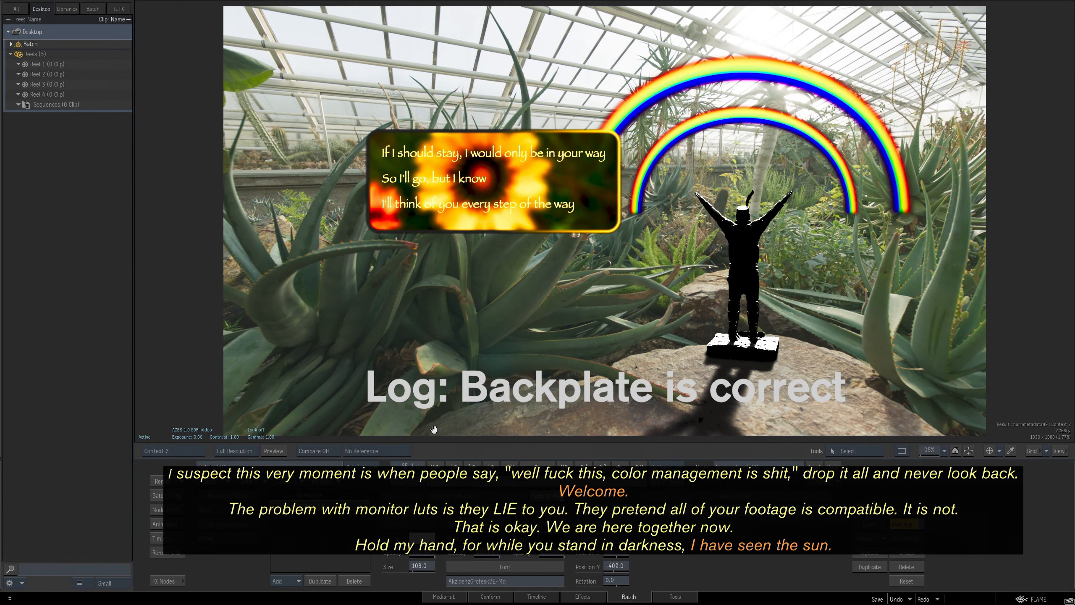
key(3)
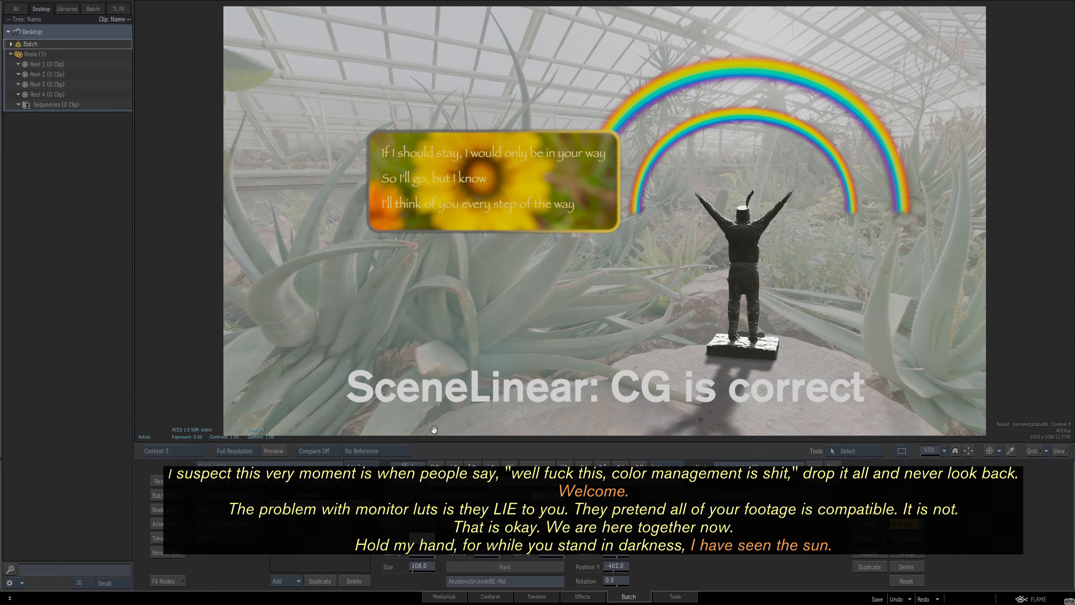
key(1)
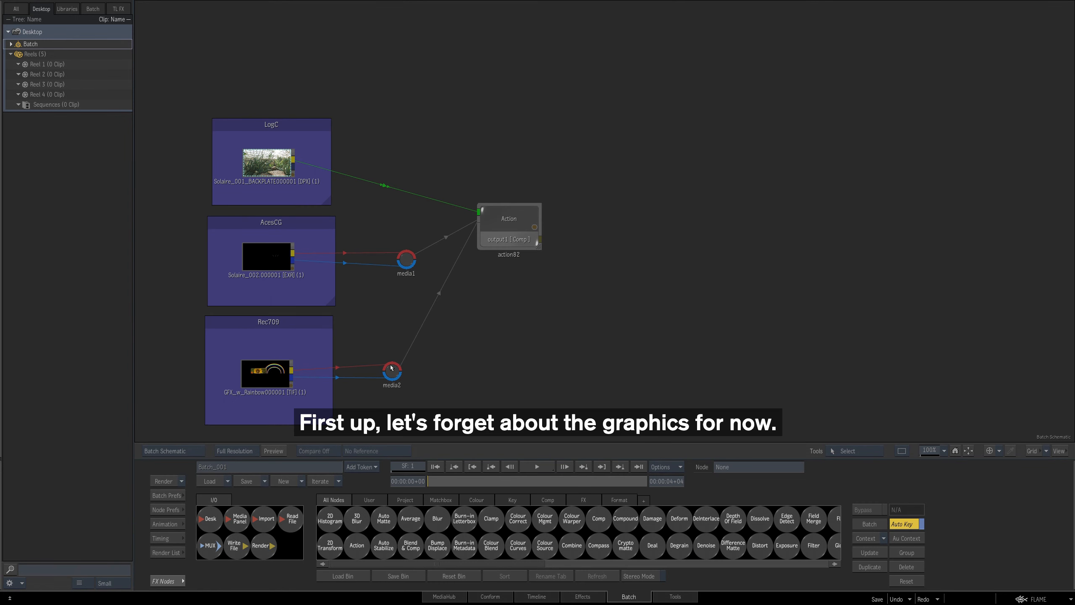
Step: Disconnect the graphics from the Action comp and insert a Colour Mgmt node between the LogC backplate and the Action node
drag(363, 350, 368, 425)
mouse_move(542, 512)
mouse_down()
mouse_move(511, 341)
mouse_move(476, 257)
mouse_move(432, 194)
mouse_move(394, 190)
mouse_up()
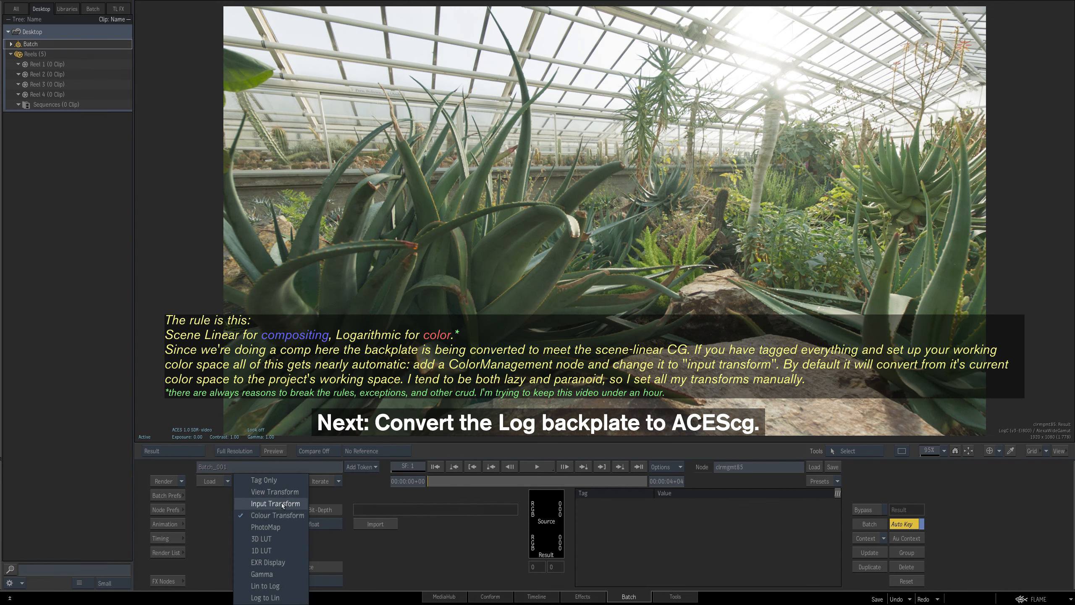
Step: Set the backplate's Colour Mgmt node to an Input Transform from LogC (v3-EI800) / AlexaWideGamut to the ACEScg working space
click(275, 503)
click(472, 510)
mouse_move(481, 510)
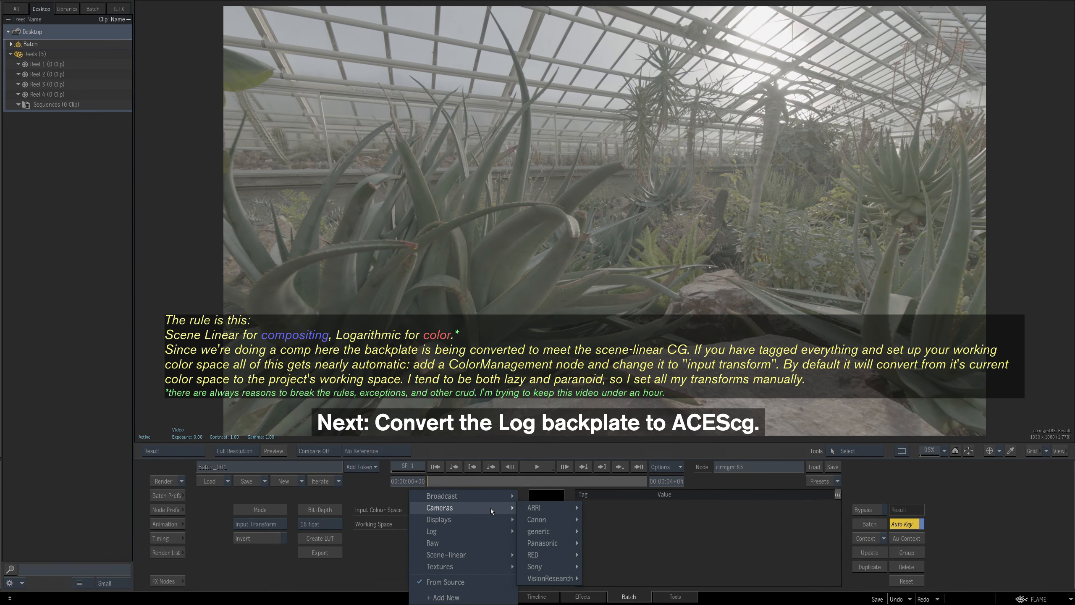
mouse_move(554, 508)
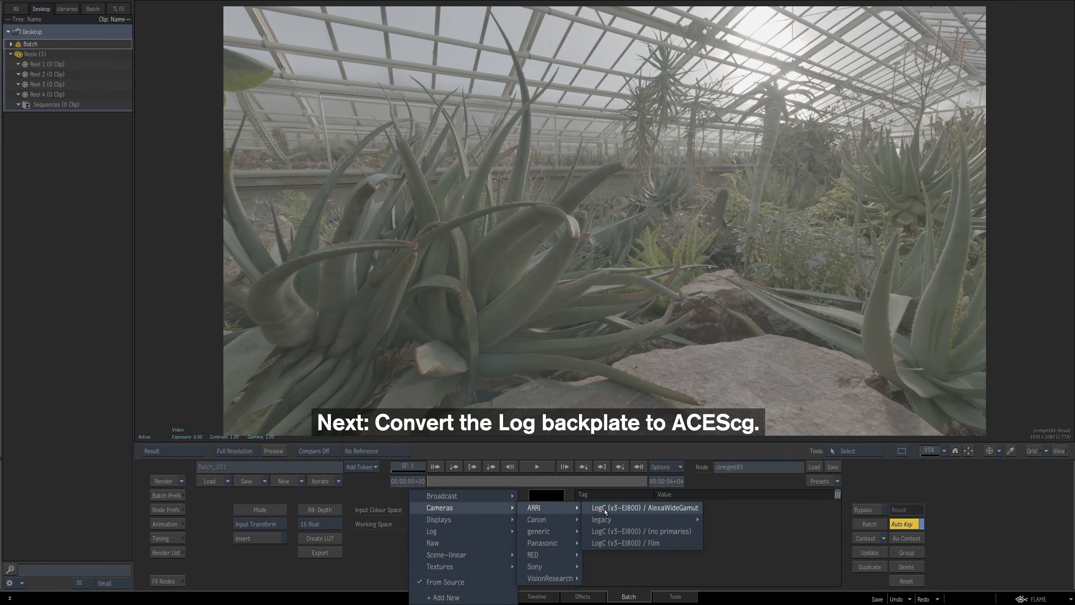
click(605, 508)
click(506, 524)
mouse_move(500, 574)
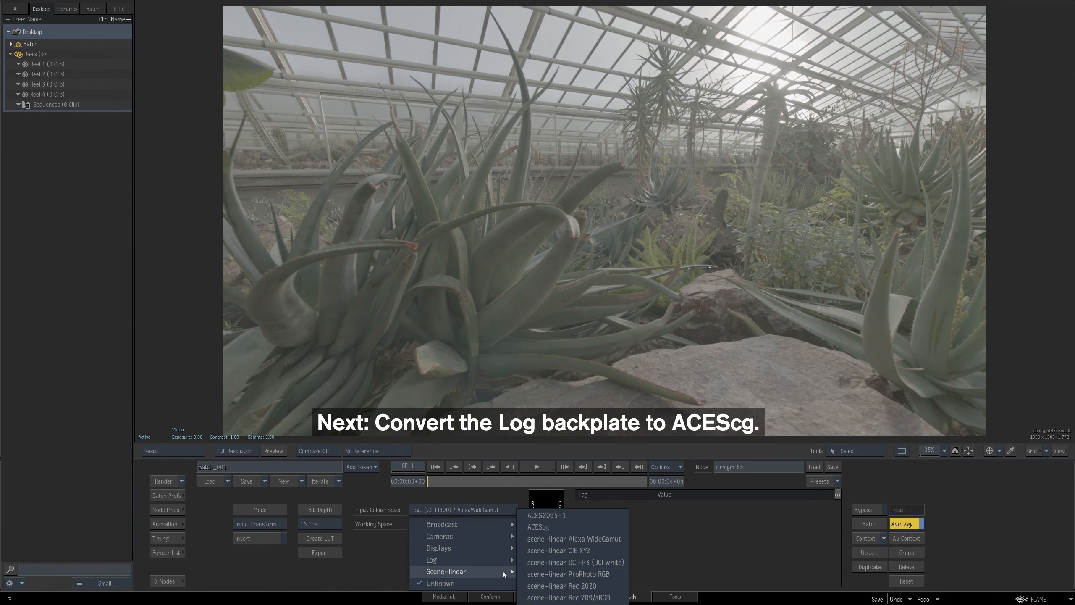
click(570, 528)
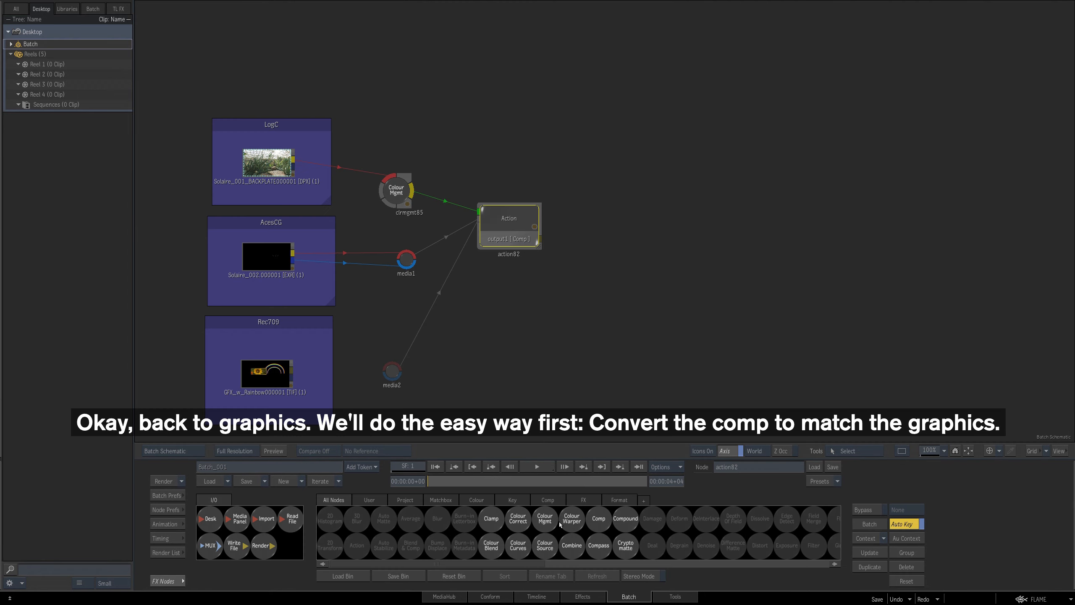
Step: Convert the Action comp to video with a View Transform Colour Mgmt node and composite the graphics over it in a second Action node
drag(545, 520, 563, 262)
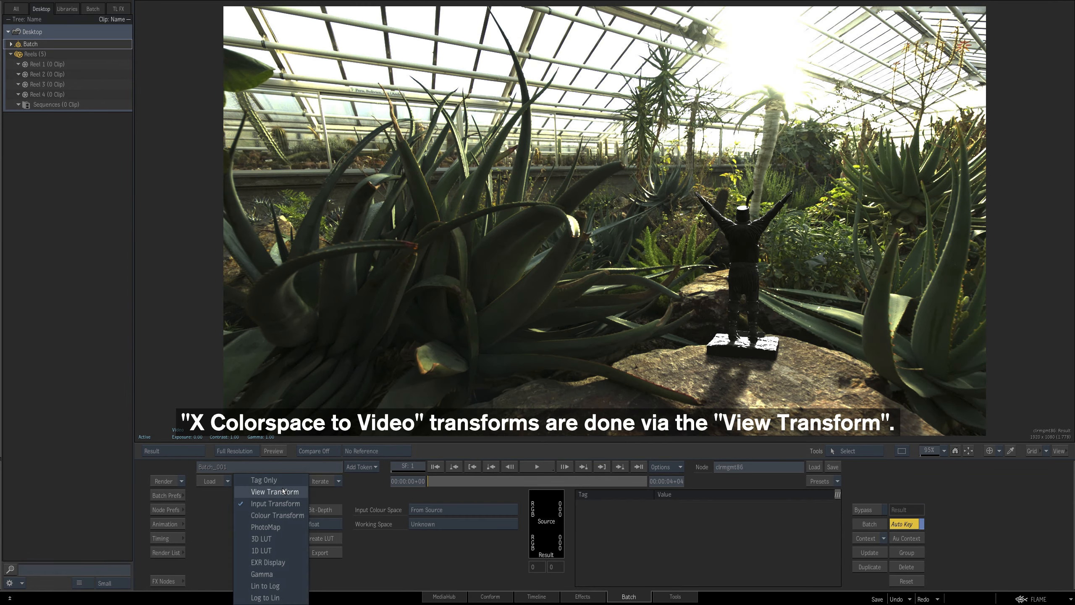
click(284, 491)
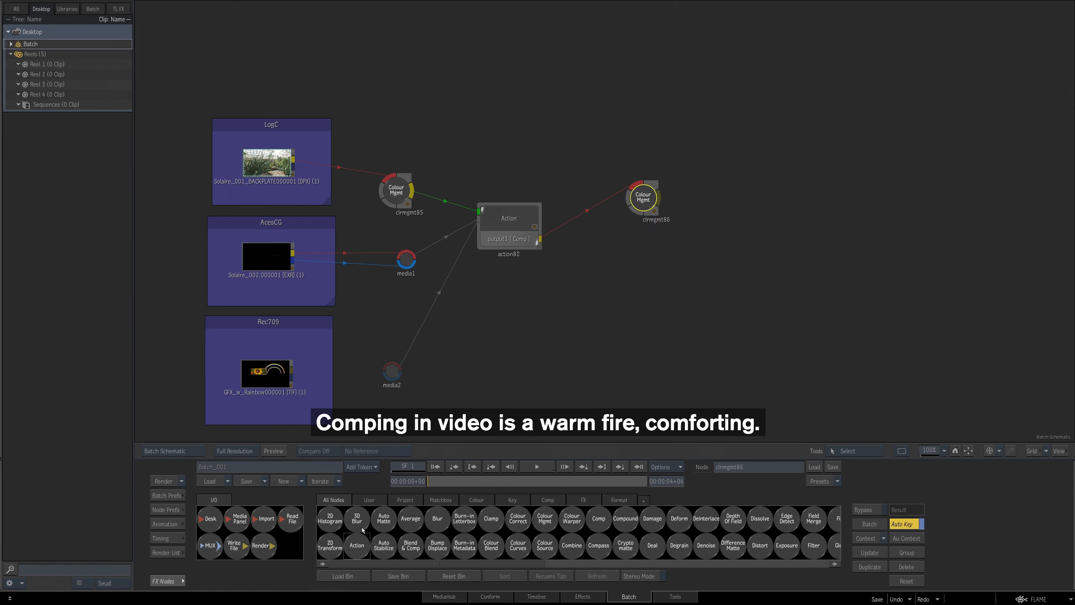
drag(678, 237, 786, 212)
drag(685, 295, 292, 372)
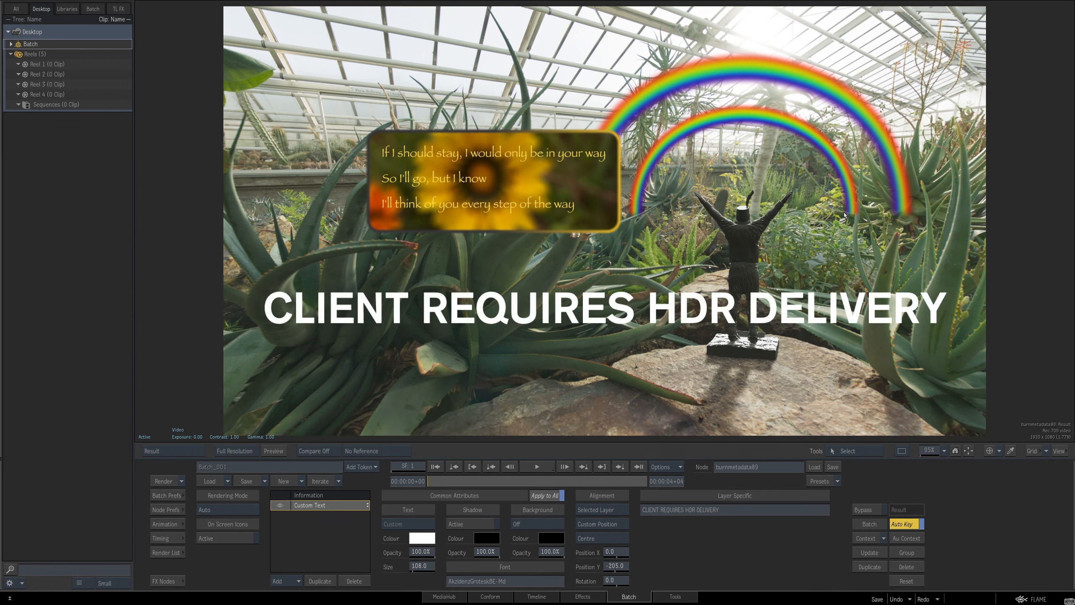
drag(678, 237, 607, 253)
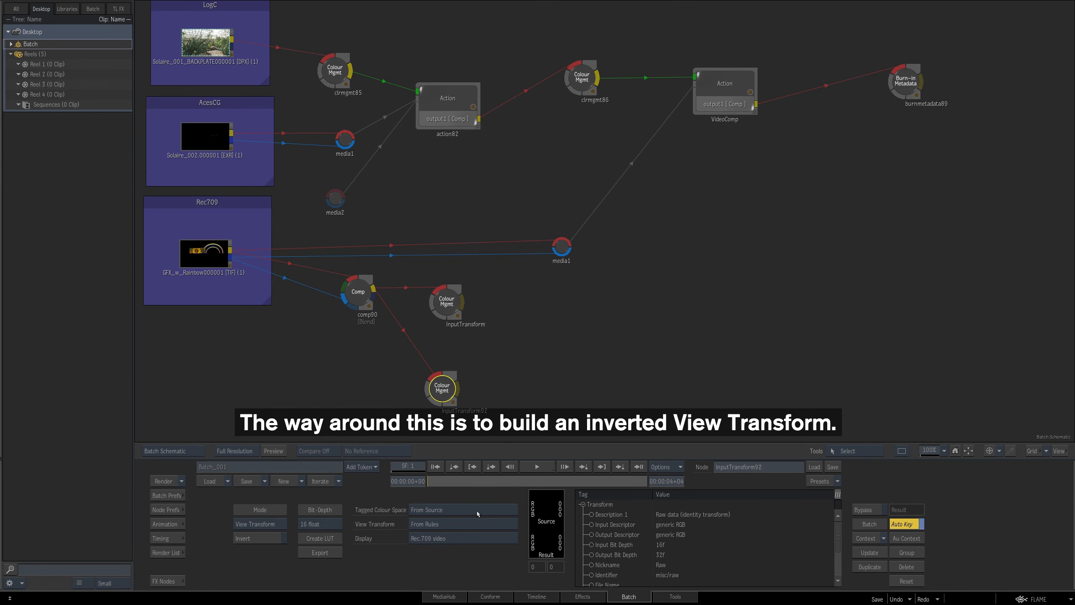
Step: Set the graphics' View Transform node to the ACEScg tagged colour space, invert the transform and view the result
click(477, 510)
mouse_move(480, 509)
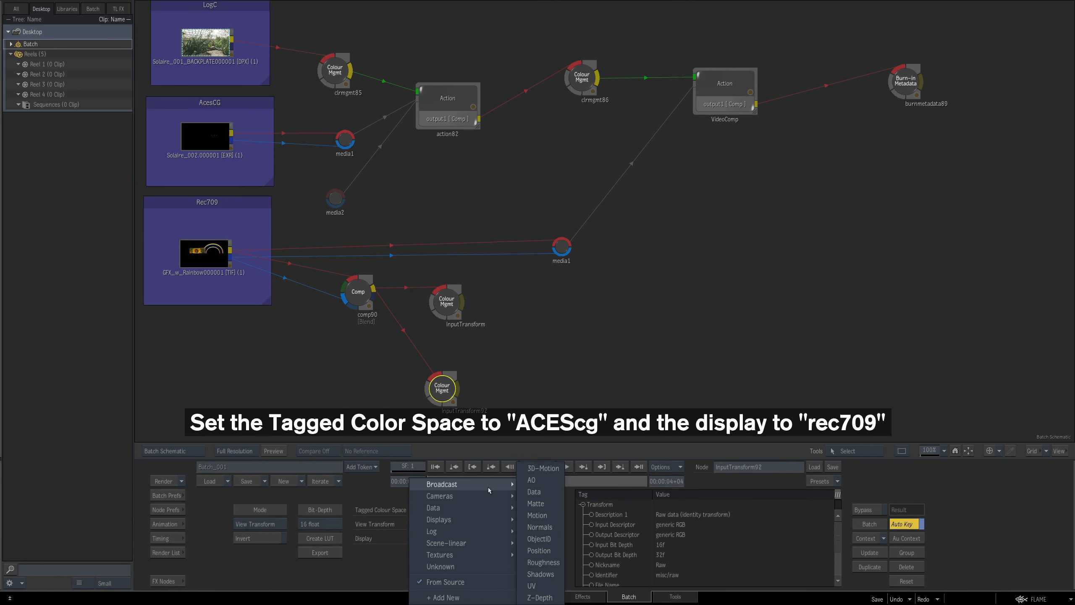
mouse_move(488, 489)
mouse_move(480, 544)
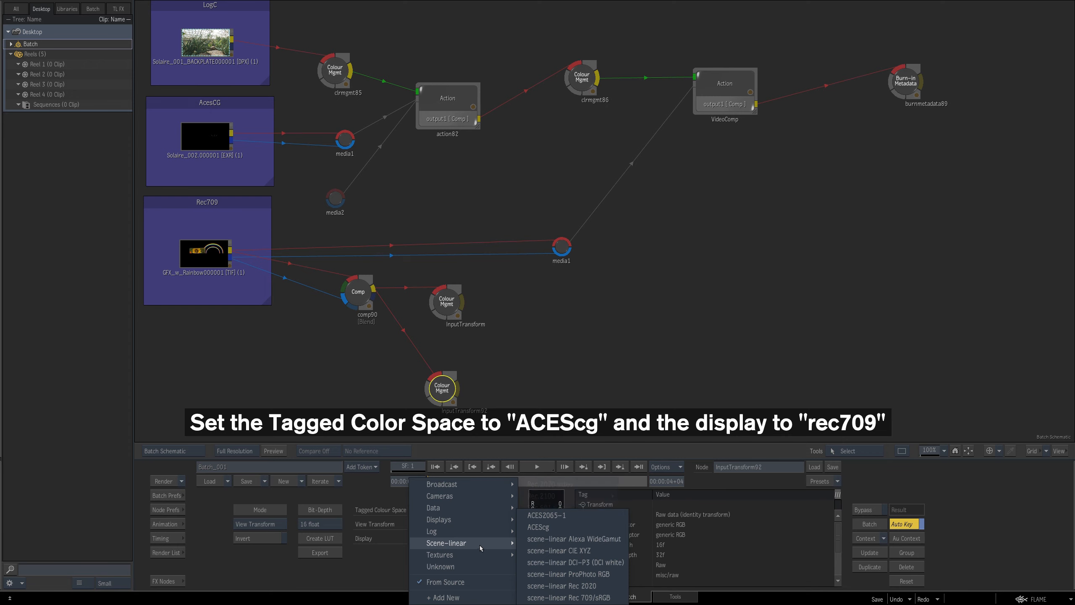
click(550, 527)
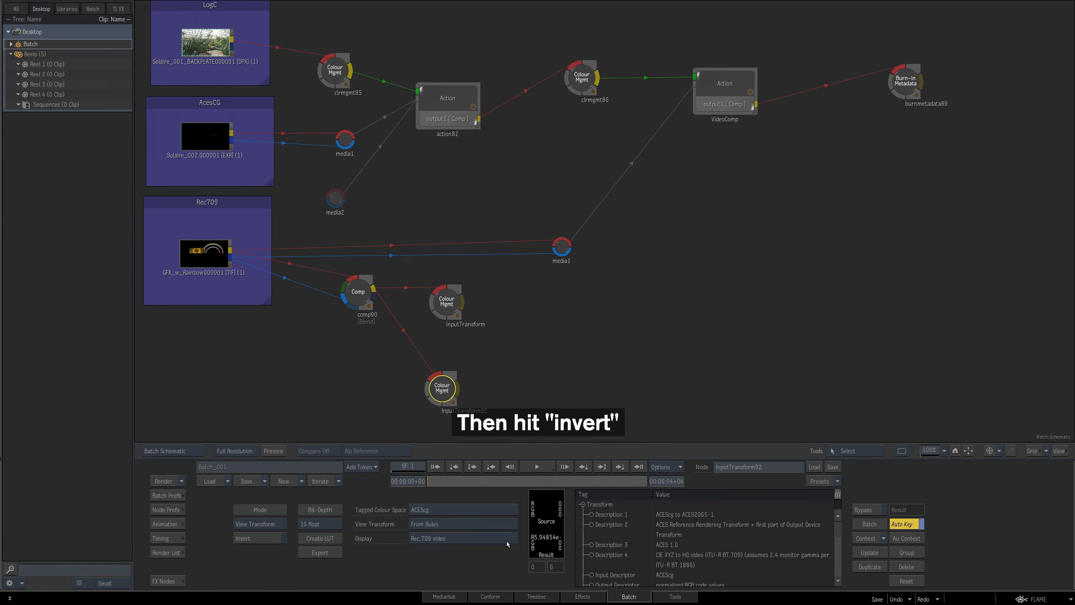
click(284, 538)
key(F4)
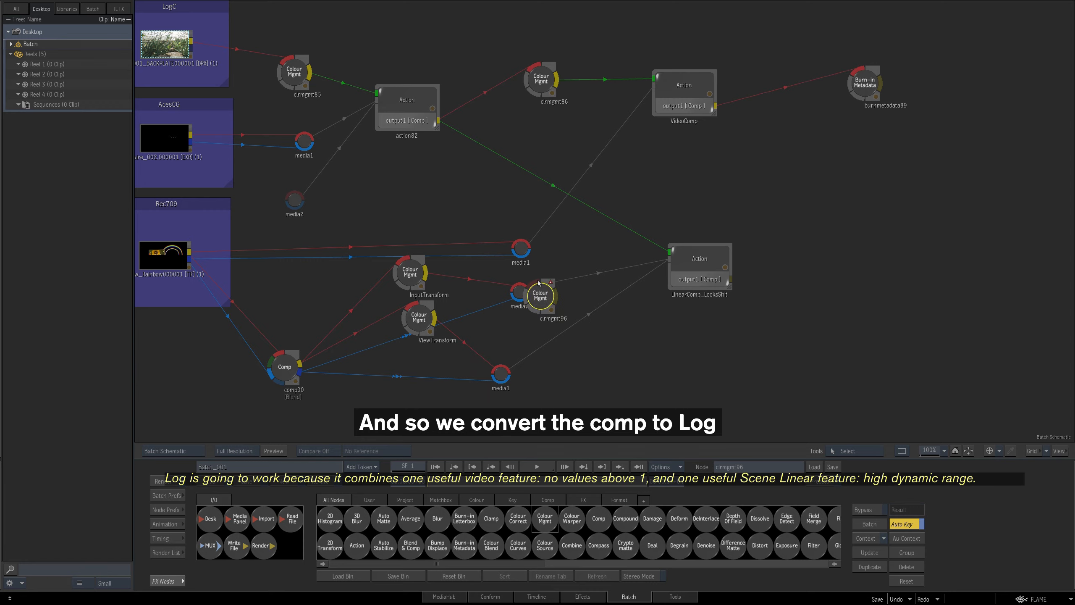
Step: Connect a Colour Mgmt node to the first Action comp's output and set its Input Transform from ACEScg to the ACEScct working space
drag(540, 296, 503, 154)
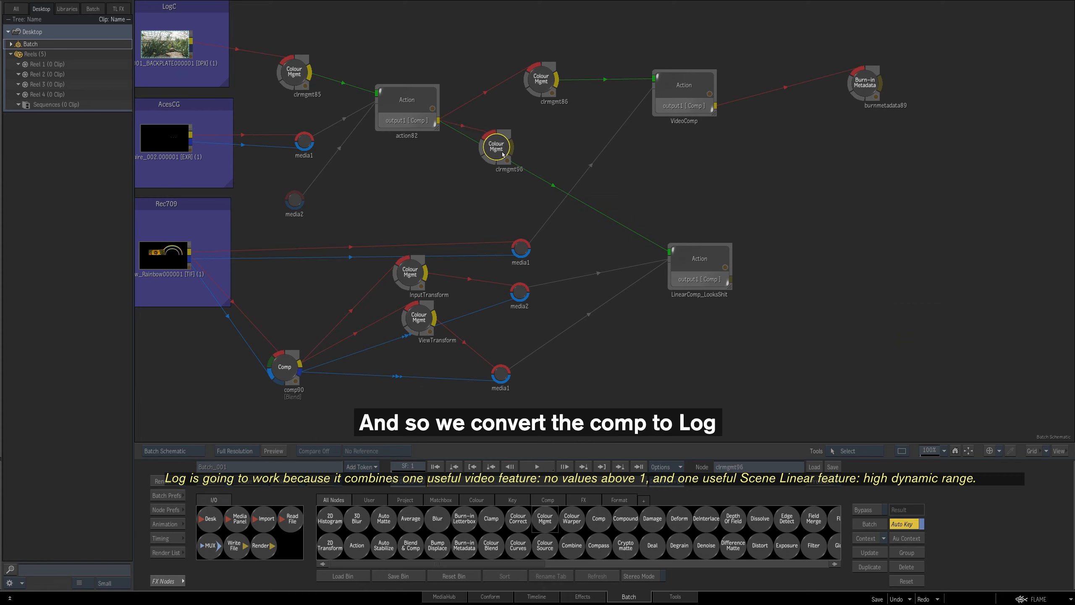
drag(503, 155, 607, 341)
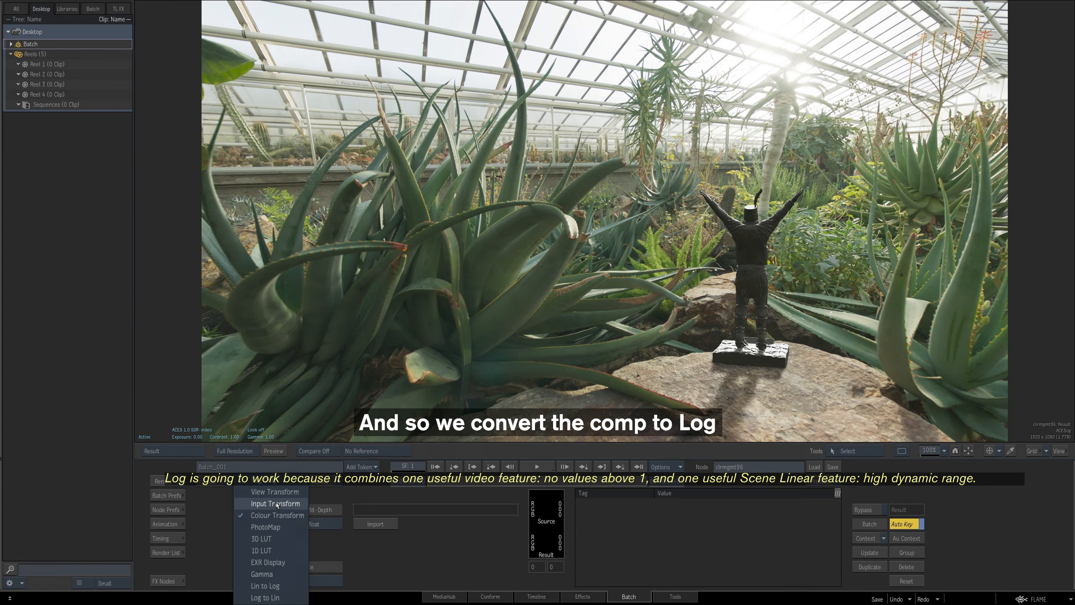
click(275, 505)
click(461, 509)
mouse_move(494, 556)
click(538, 527)
click(462, 524)
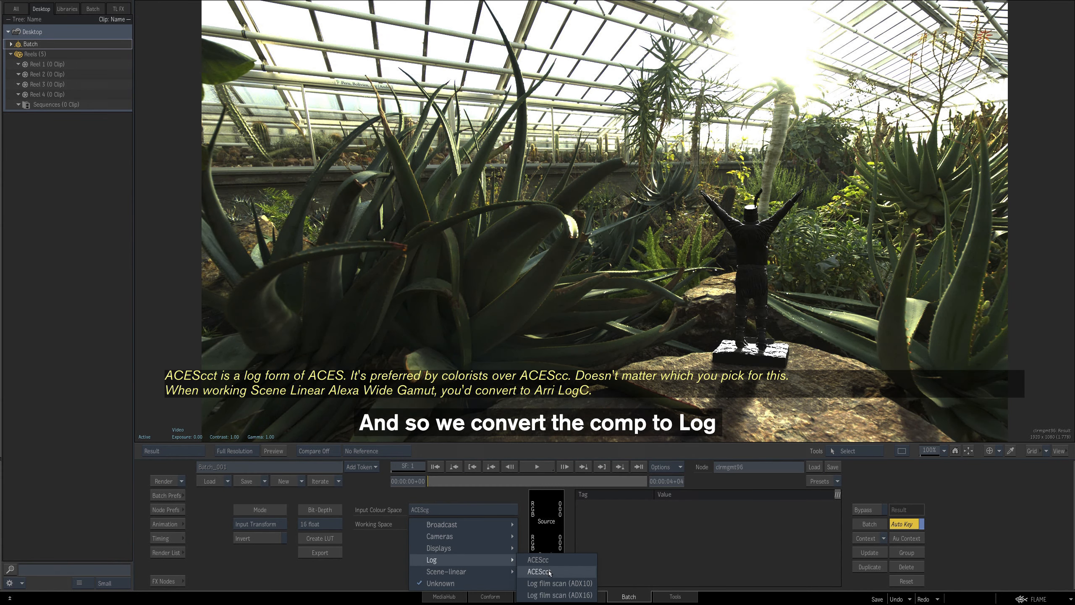
click(549, 572)
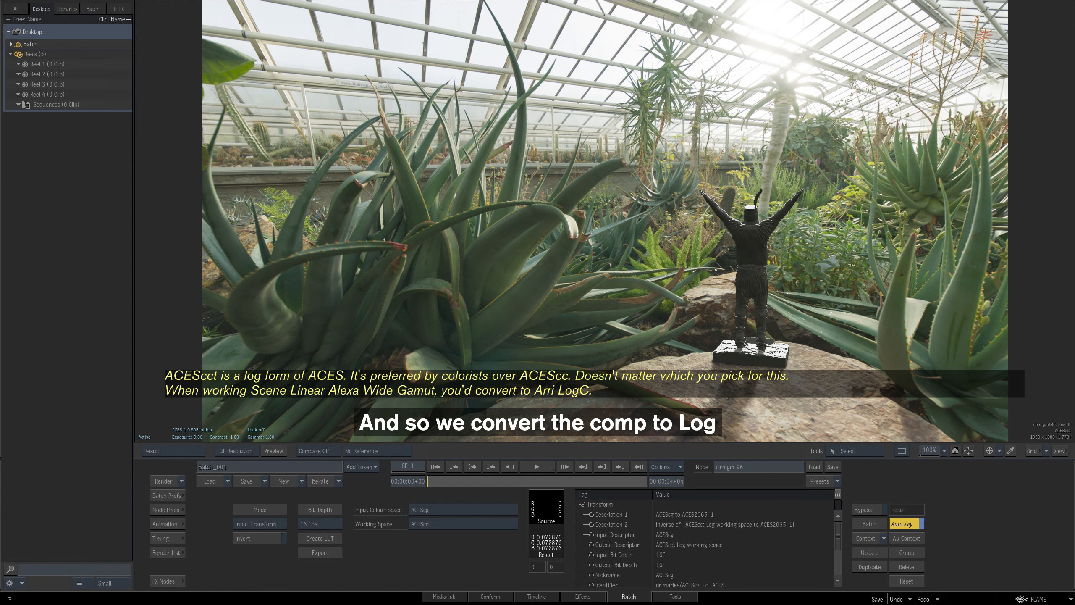